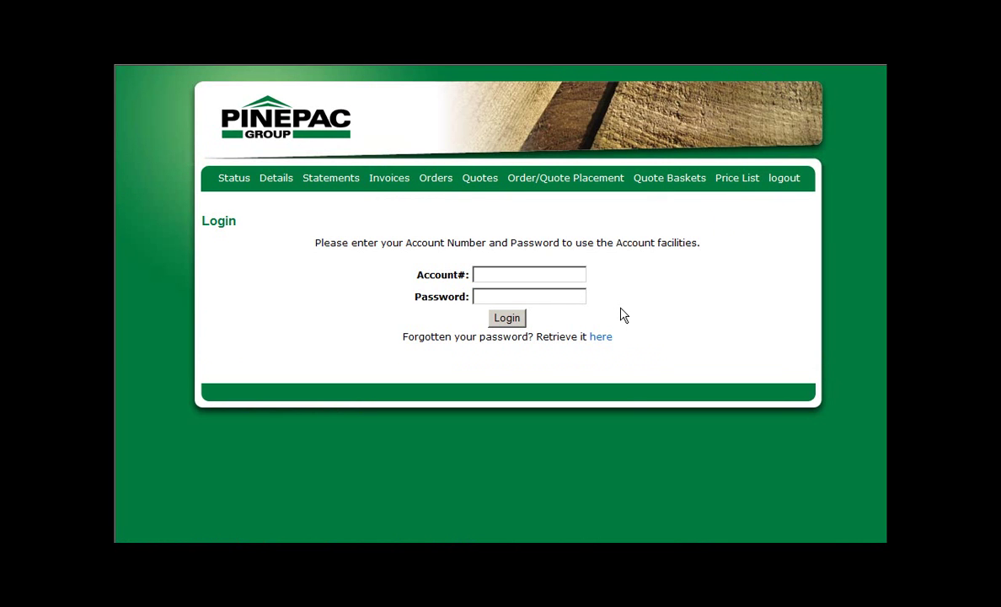
- Log in to the customer portal with the account number and its password
click(484, 269)
key(Tab)
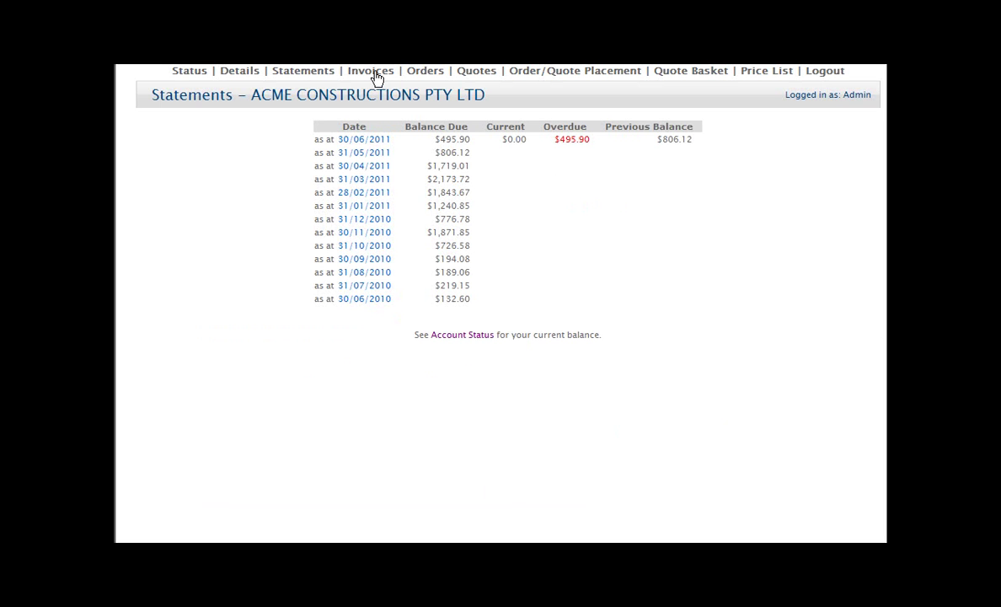
- Open the Invoices page to review the account's invoices and payments
click(372, 72)
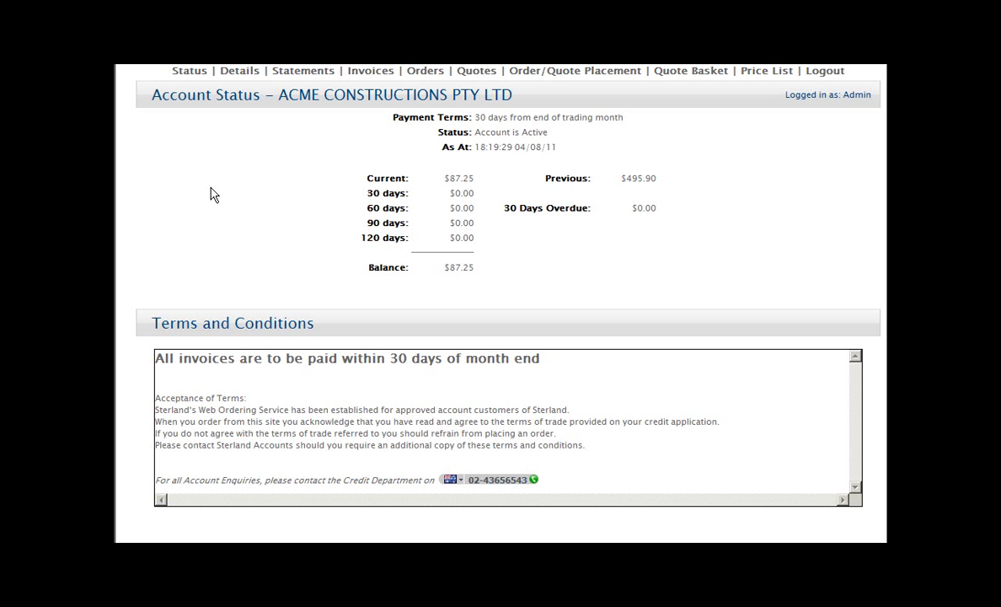
- Open the 28/02/2011 statement's details from the Statements list, then close them
click(301, 72)
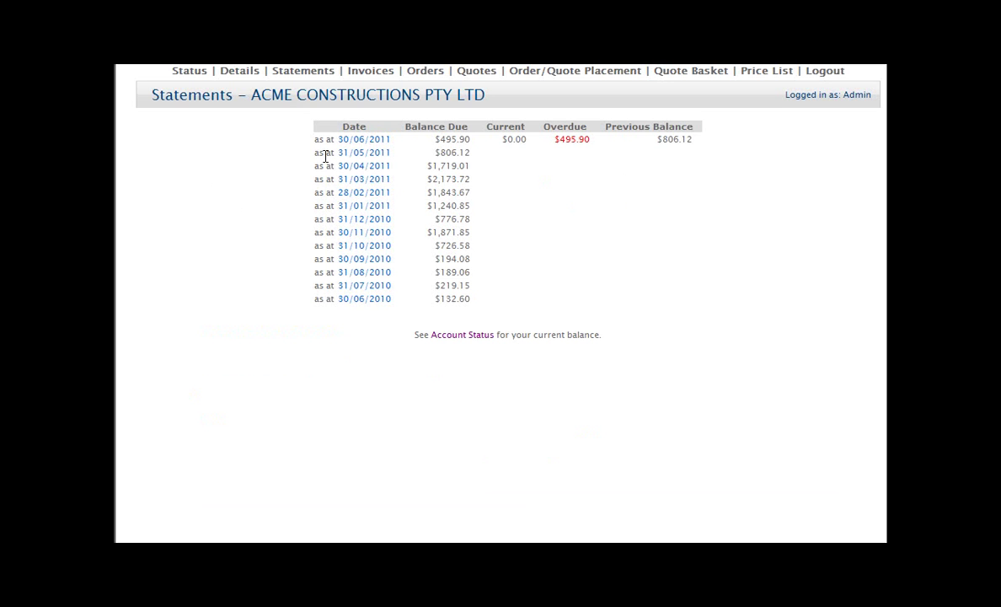
click(355, 194)
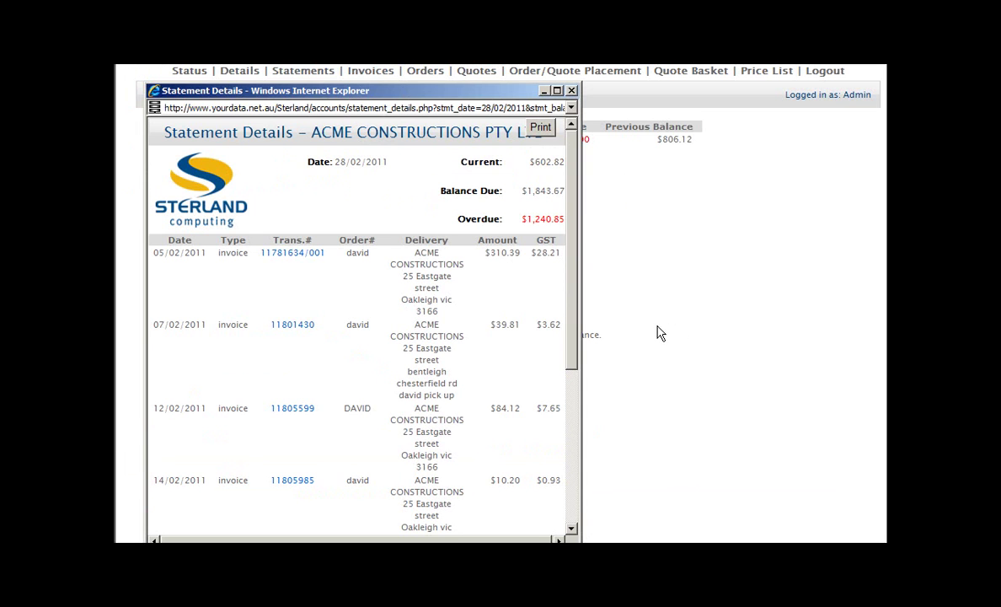
click(571, 91)
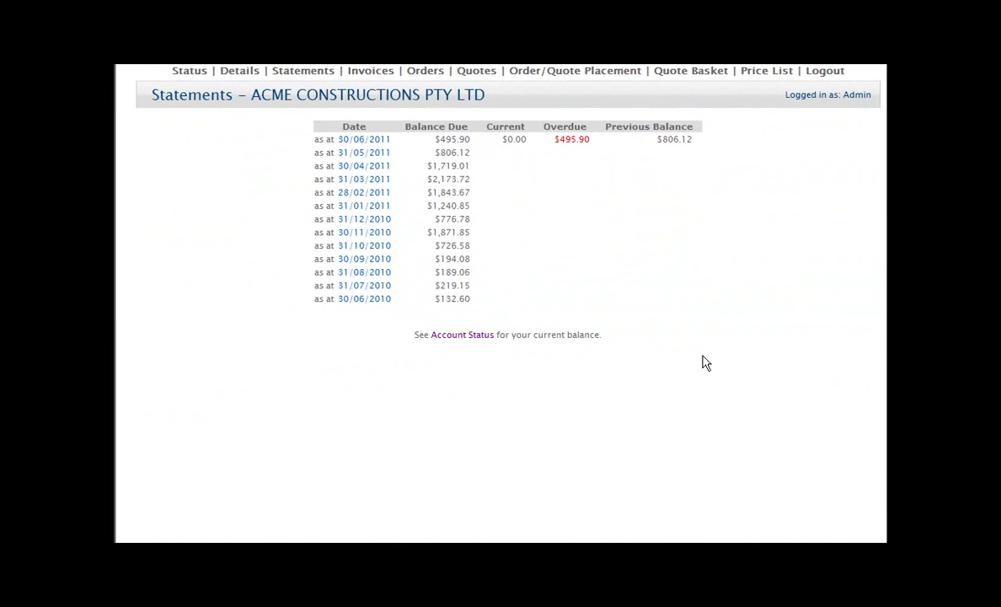
- Search the price list descriptions for 'stake', then reset the search
click(764, 72)
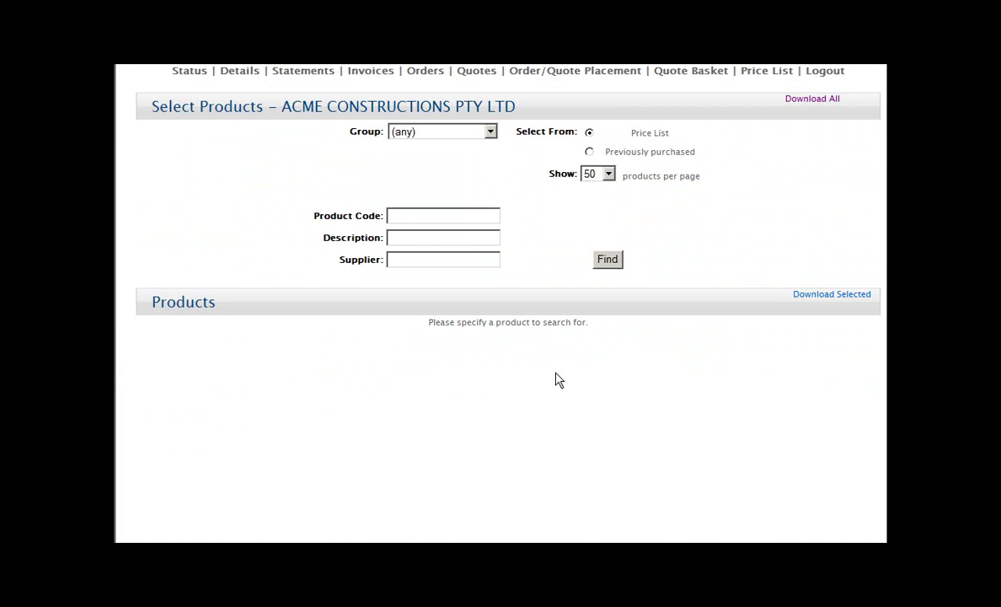
click(490, 132)
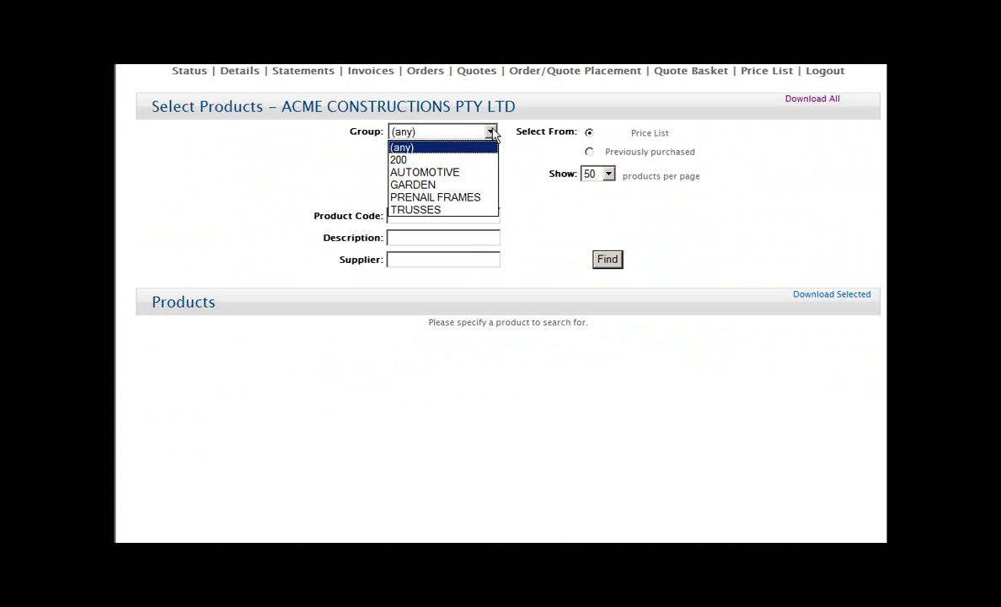
click(495, 221)
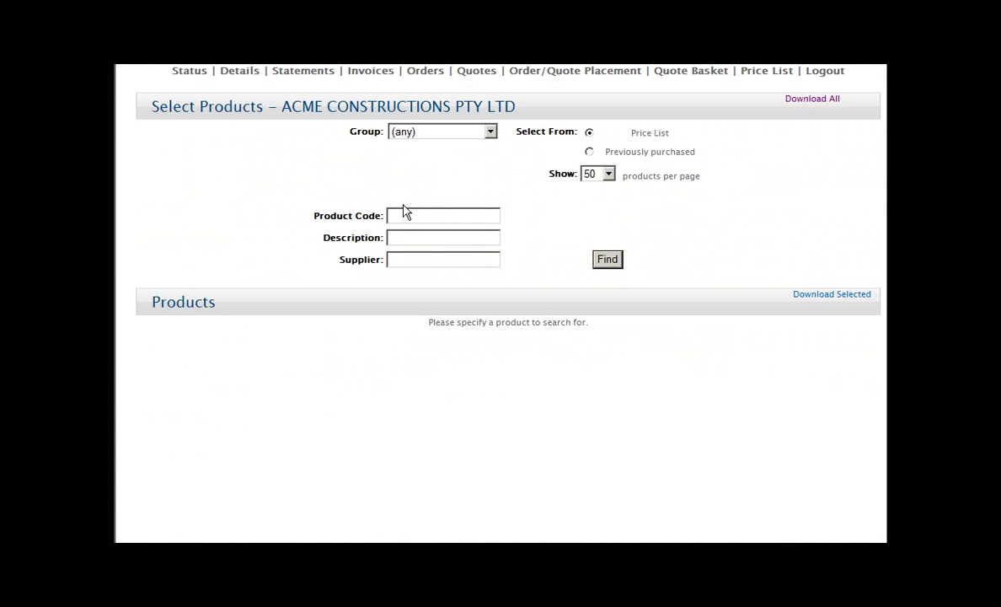
click(407, 236)
text(stak)
text(e)
key(Return)
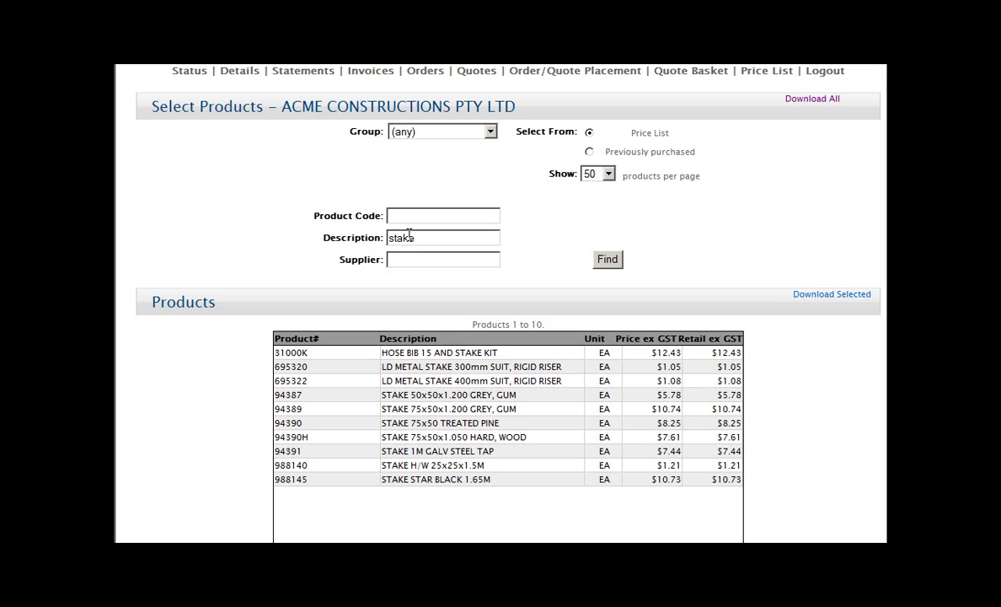
click(816, 296)
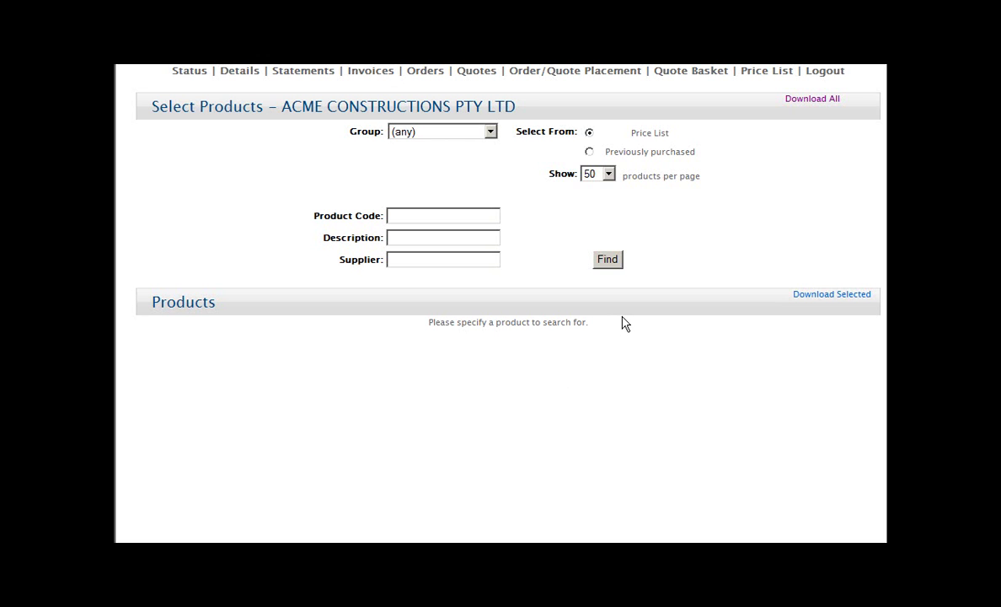
- Bring up the Order/Quote Placement page for the stake order
click(636, 74)
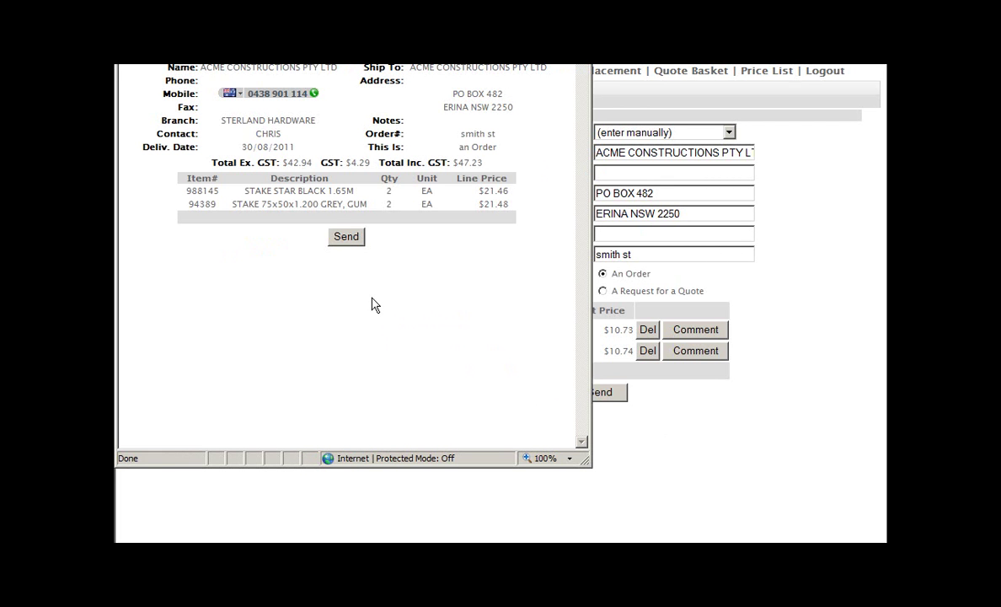
- Send the stake order from the order preview popup
click(348, 240)
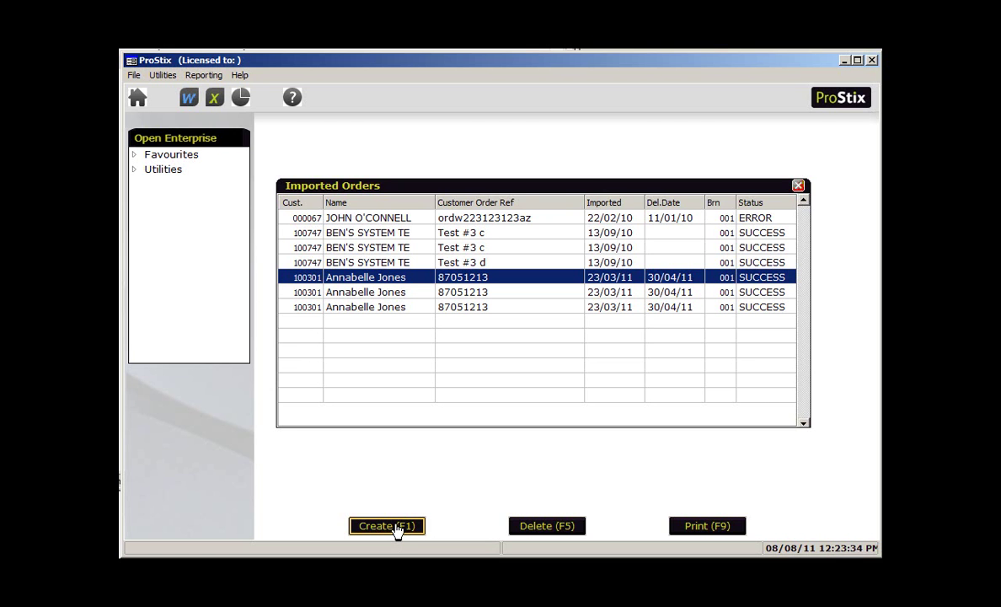
- Create sales order 118654 from imported order 87051213 and acknowledge the confirmation
click(397, 527)
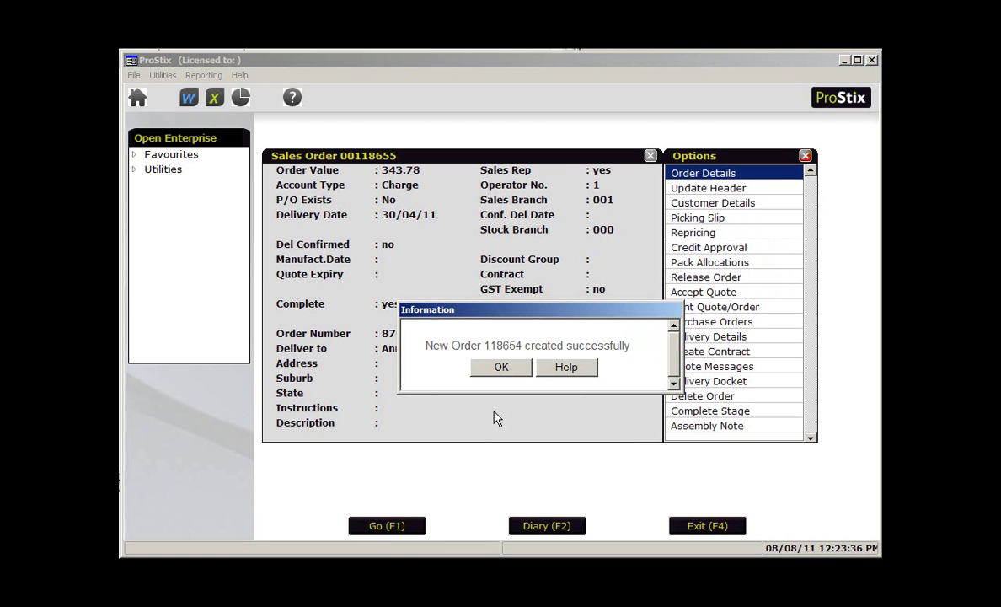
click(499, 366)
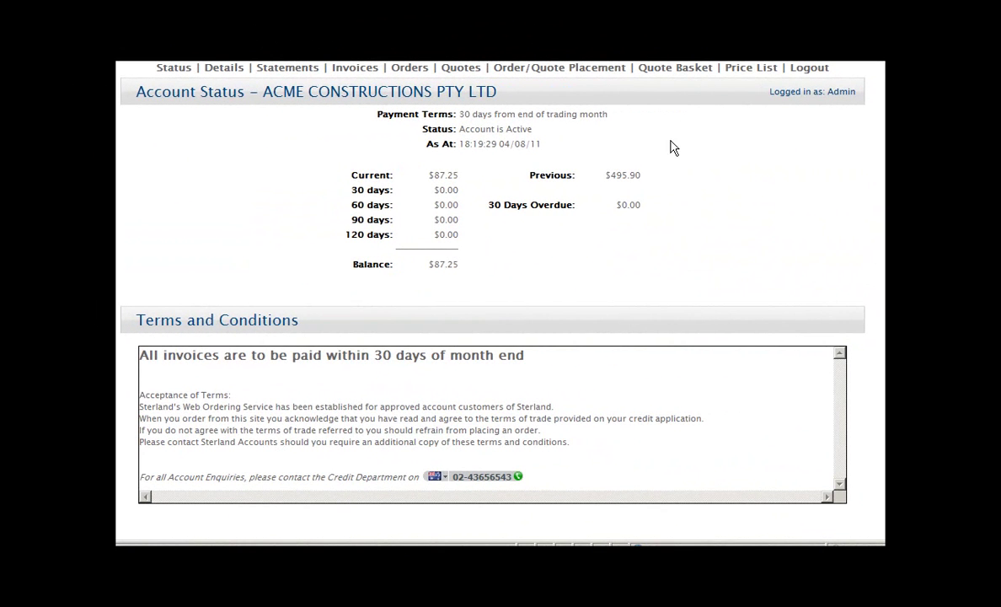
- Select the 'smith job' basket on the Quote Baskets page
click(684, 70)
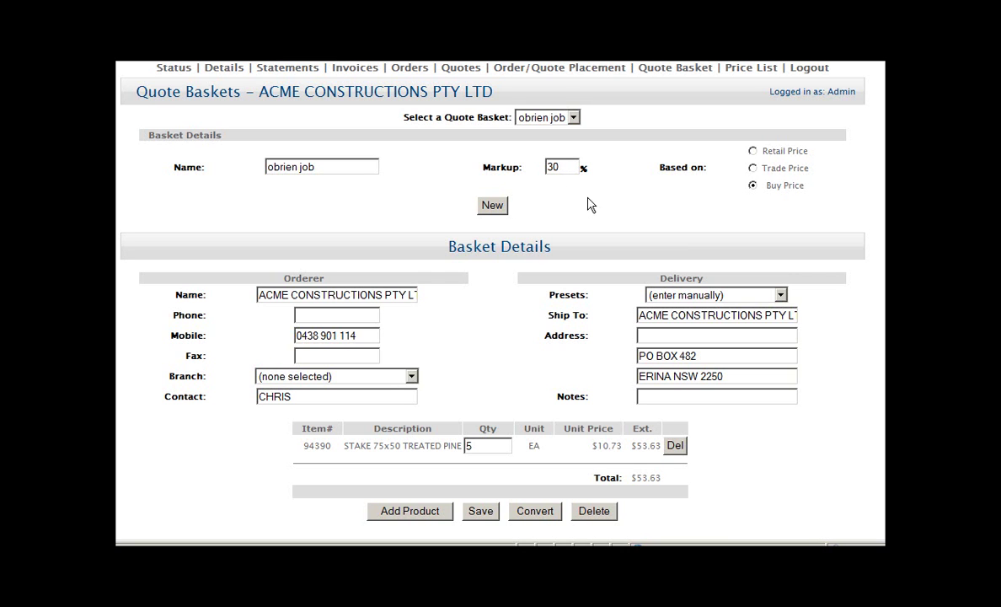
click(574, 118)
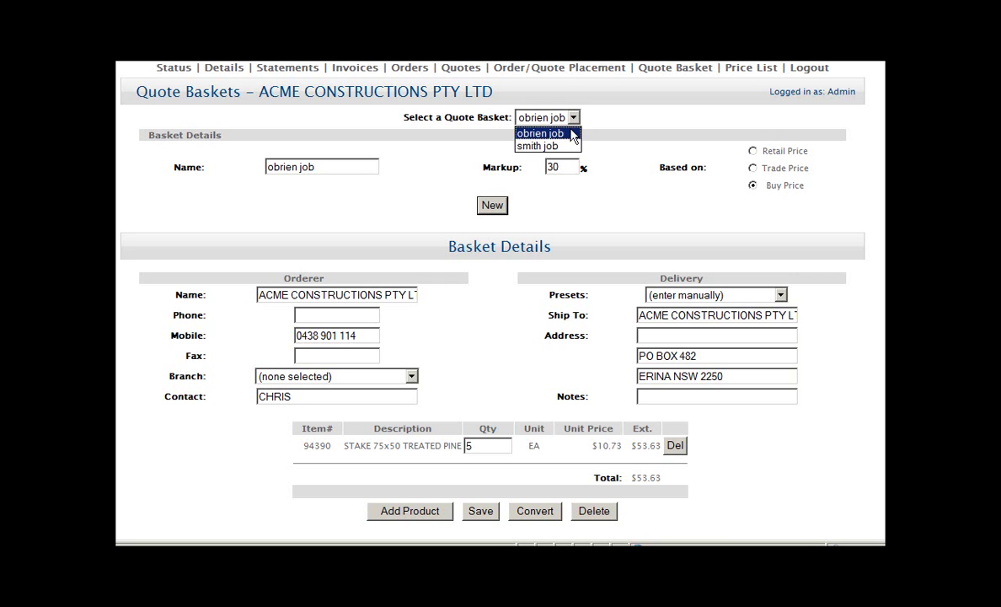
click(526, 143)
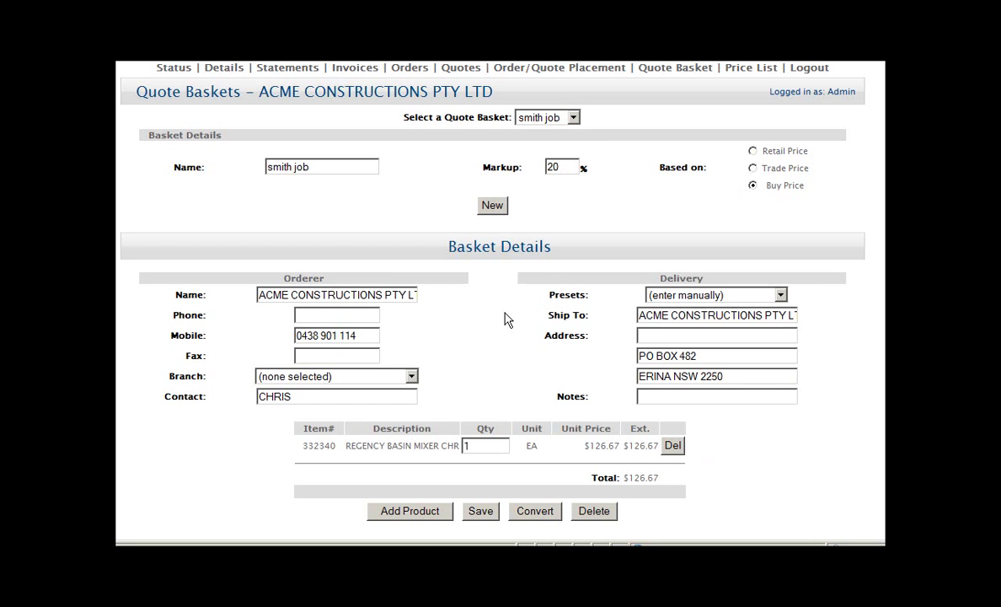
- Convert the smith job quote basket into an Order/Quote Placement
click(536, 516)
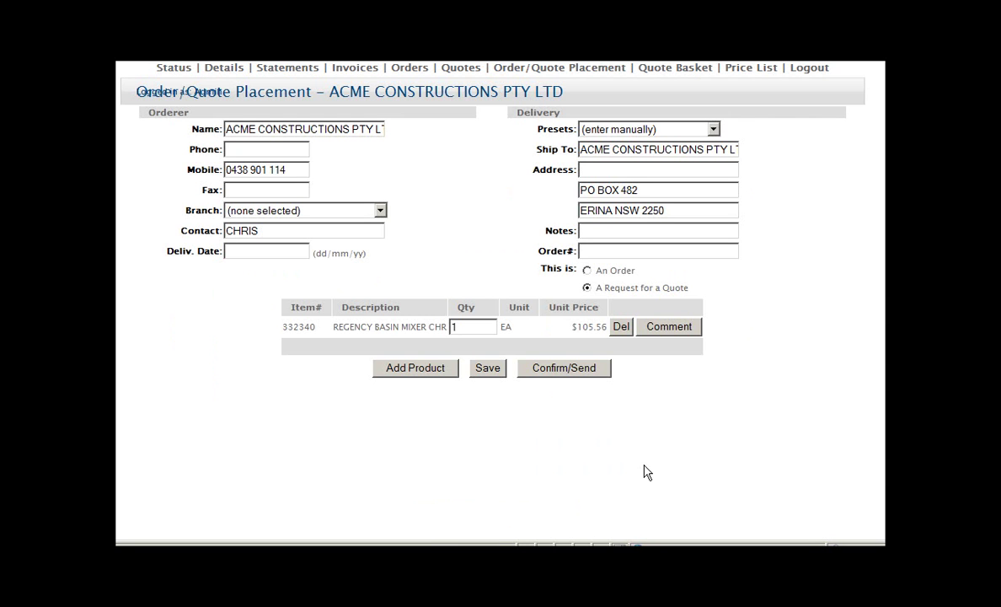